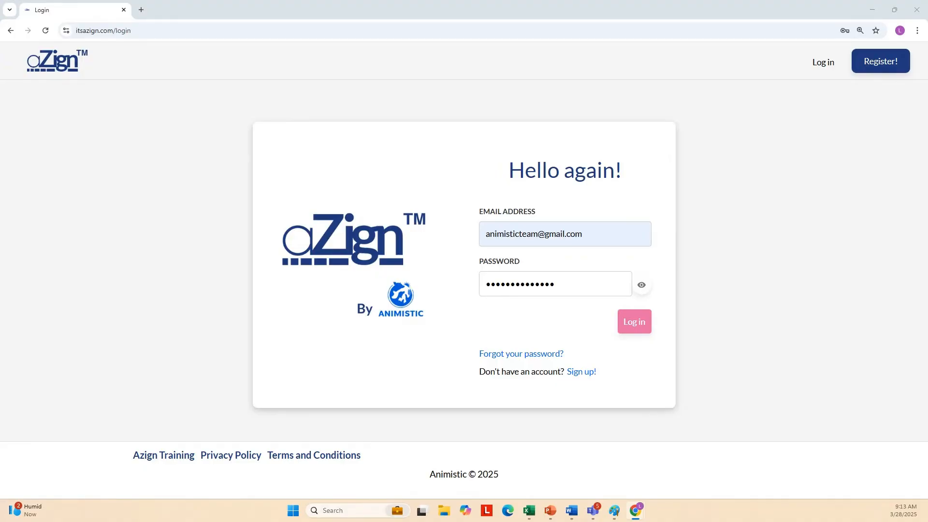
Log in with the filled-in credentials to reach the aZign User Profile page.
{"action": "left_click", "coordinate": [633, 324]}
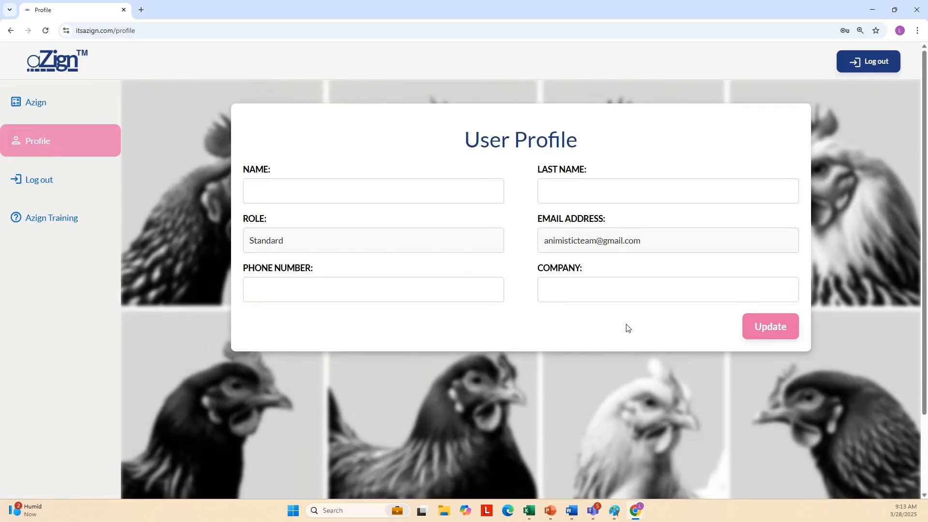
Open the Azign dashboard and set Data Entry Mode to Grouping by Individuals.
{"action": "left_click", "coordinate": [40, 109]}
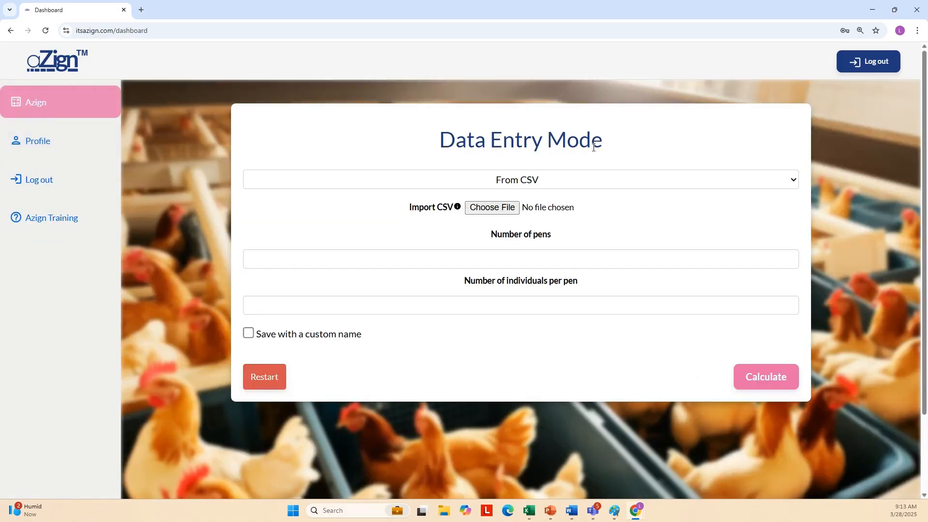
{"action": "left_click", "coordinate": [792, 180]}
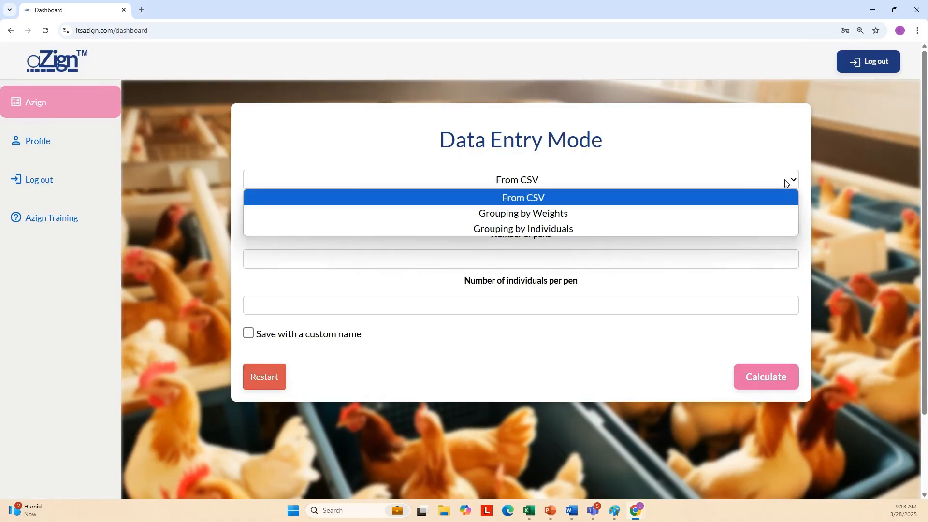
{"action": "left_click", "coordinate": [568, 228]}
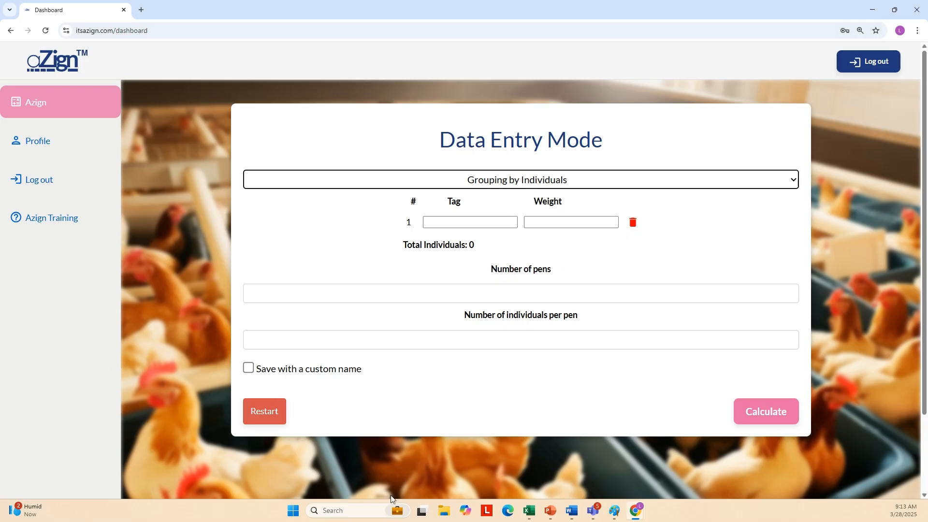
Using the Excel data, enter rows 12 and 13 as tag 109 weighing 55 and tag 110 weighing 54.
{"action": "left_click", "coordinate": [528, 510]}
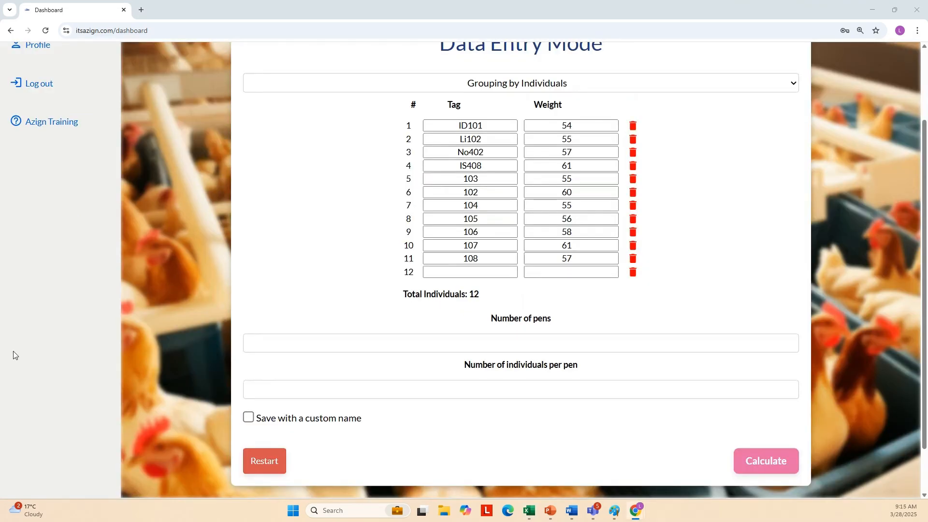
{"action": "left_click", "coordinate": [491, 271]}
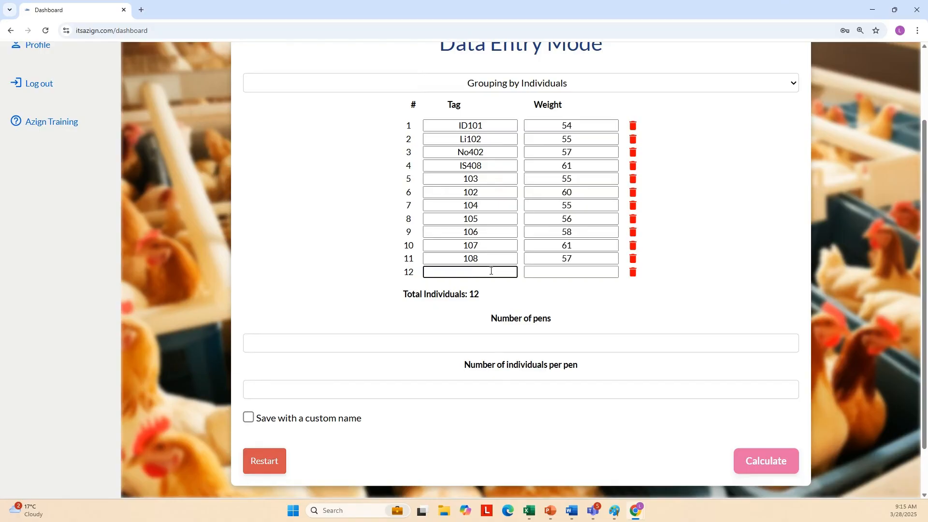
{"action": "type", "text": "109"}
{"action": "key", "text": "Tab"}
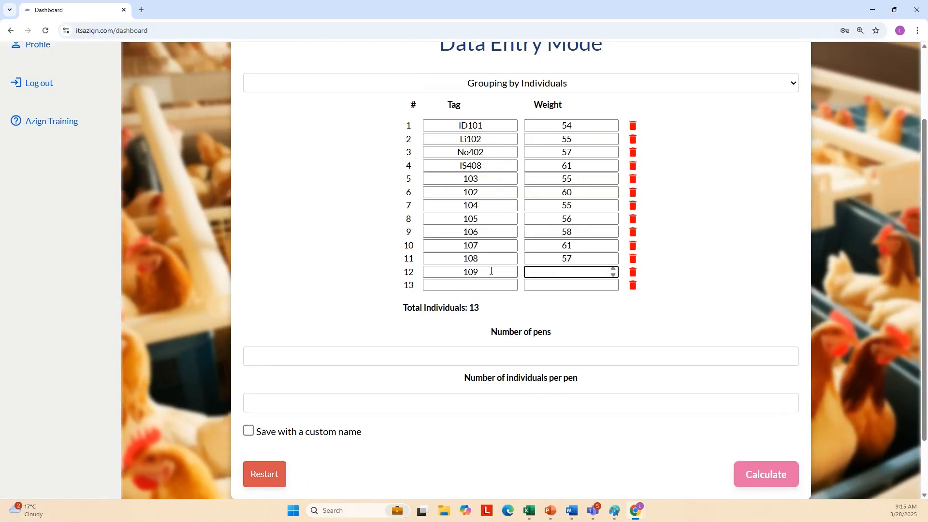
{"action": "type", "text": "55"}
{"action": "key", "text": "Tab"}
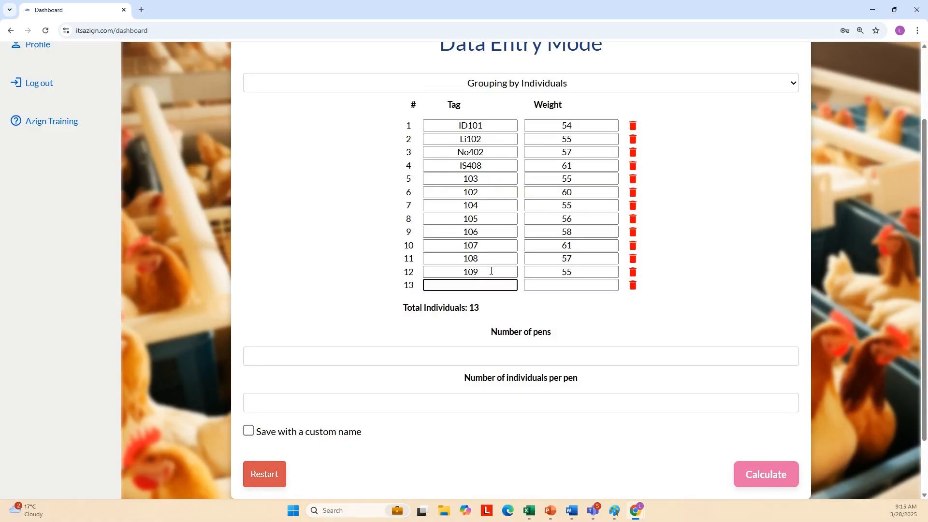
{"action": "type", "text": "110"}
{"action": "key", "text": "Tab"}
{"action": "type", "text": "54"}
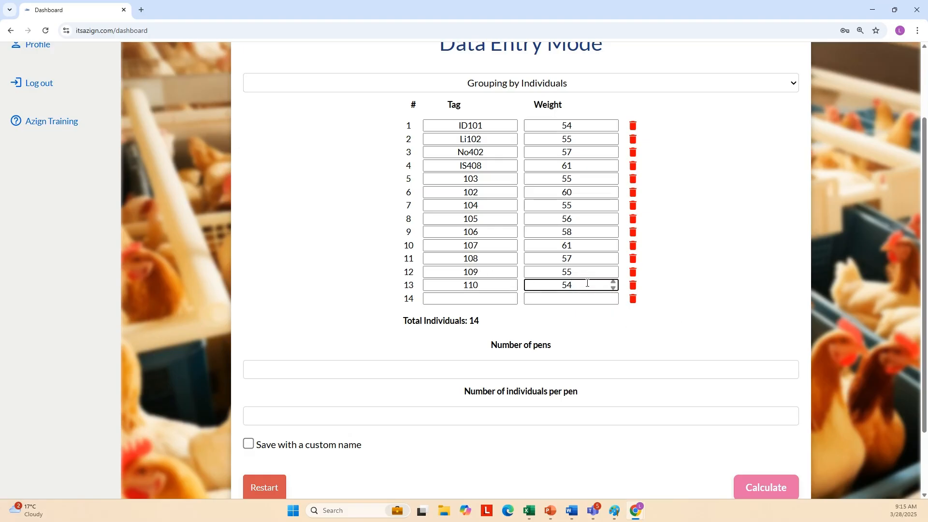
{"action": "scroll", "coordinate": [563, 288], "scroll_direction": "down", "scroll_amount": 1}
{"action": "scroll", "coordinate": [564, 288], "scroll_direction": "up", "scroll_amount": 1}
Delete the empty 14th row so only the 13 tagged birds remain.
{"action": "left_click", "coordinate": [633, 300]}
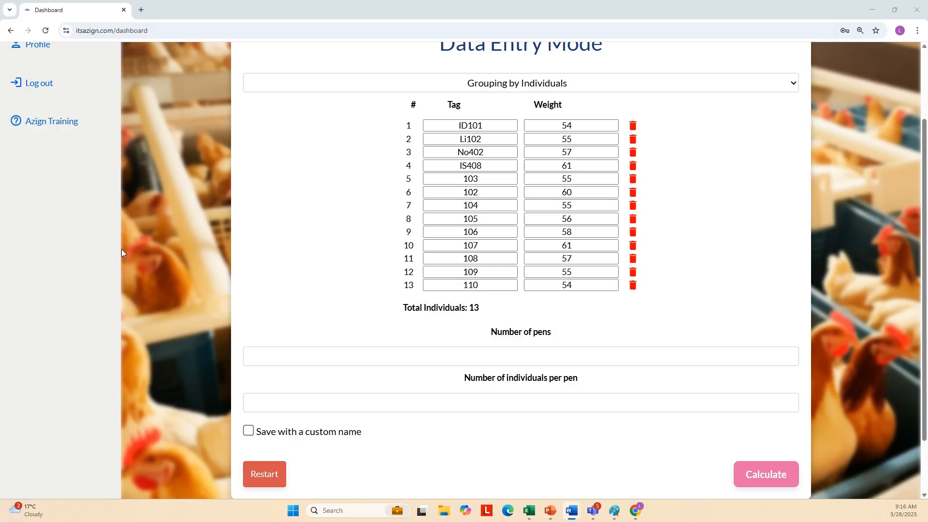
{"action": "left_click", "coordinate": [399, 358]}
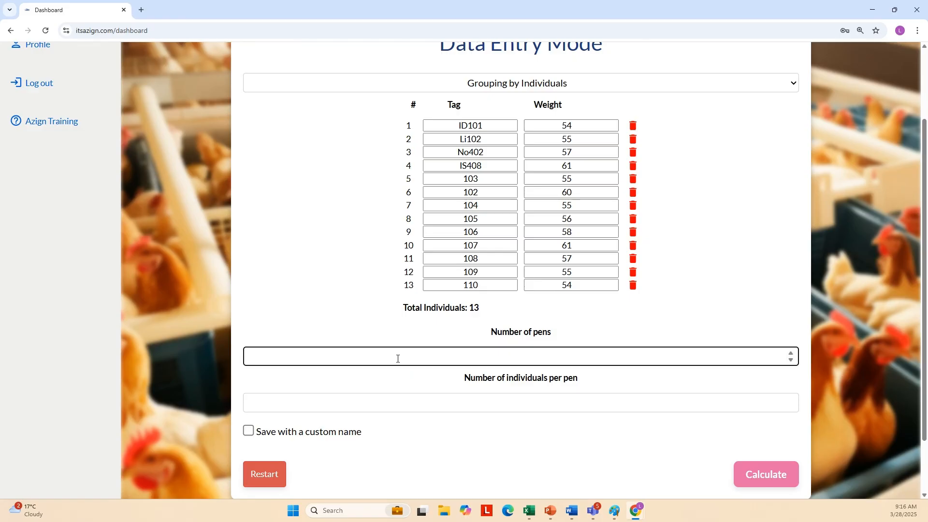
Enter 2 for Number of pens and 3 for individuals per pen.
{"action": "type", "text": "2"}
{"action": "key", "text": "Tab"}
{"action": "type", "text": "3"}
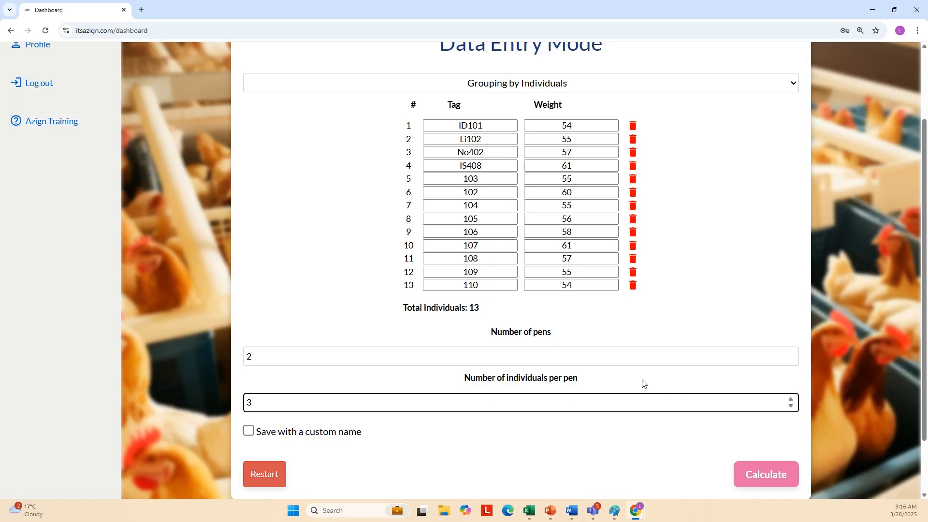
{"action": "left_click", "coordinate": [428, 435]}
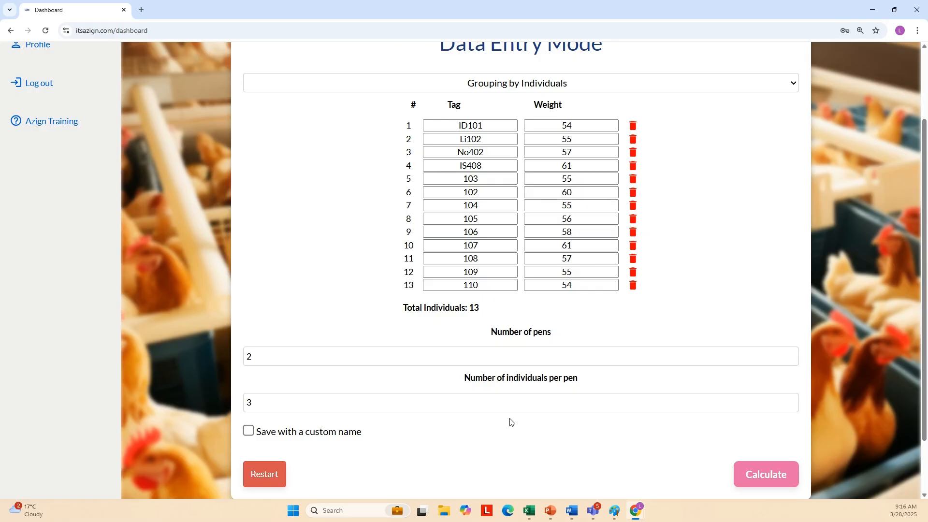
{"action": "scroll", "coordinate": [510, 421], "scroll_direction": "down", "scroll_amount": 1}
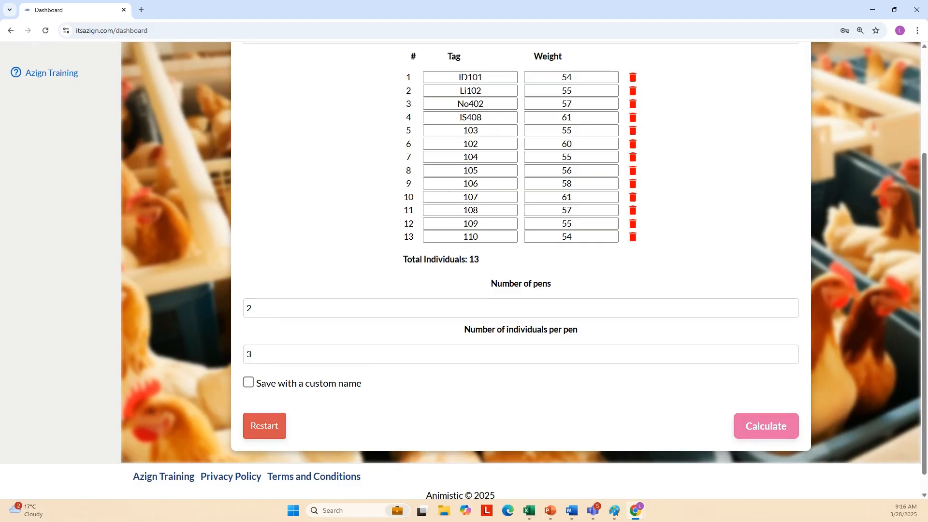
Enable Save with a custom name and name the output file testing8.
{"action": "left_click", "coordinate": [249, 382]}
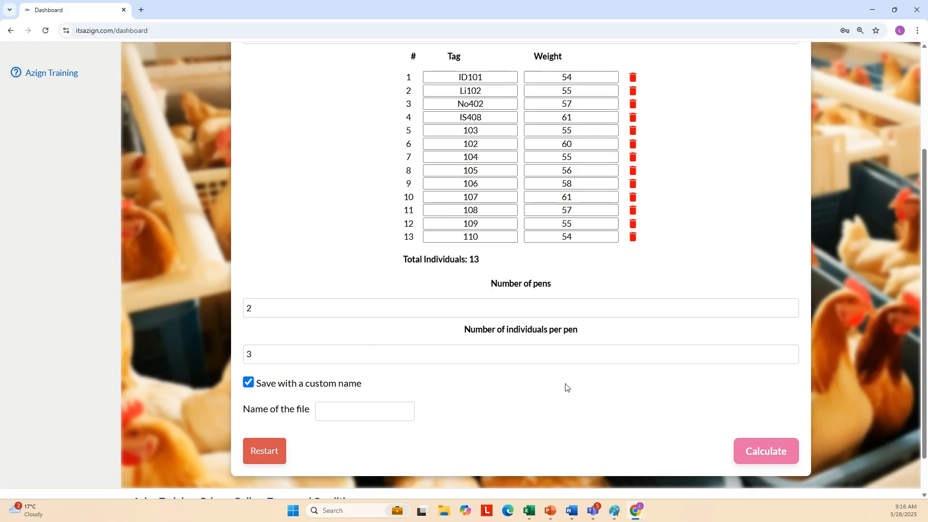
{"action": "left_click", "coordinate": [323, 413]}
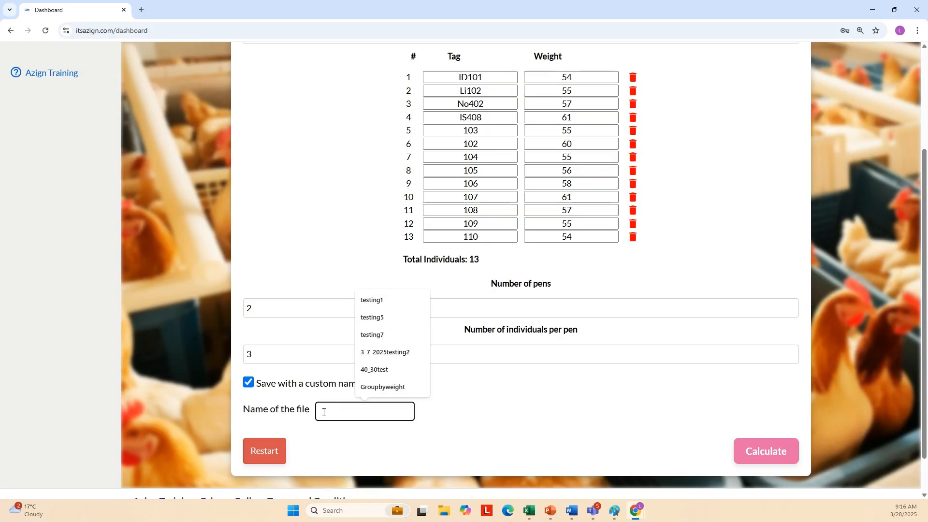
{"action": "type", "text": "testing8"}
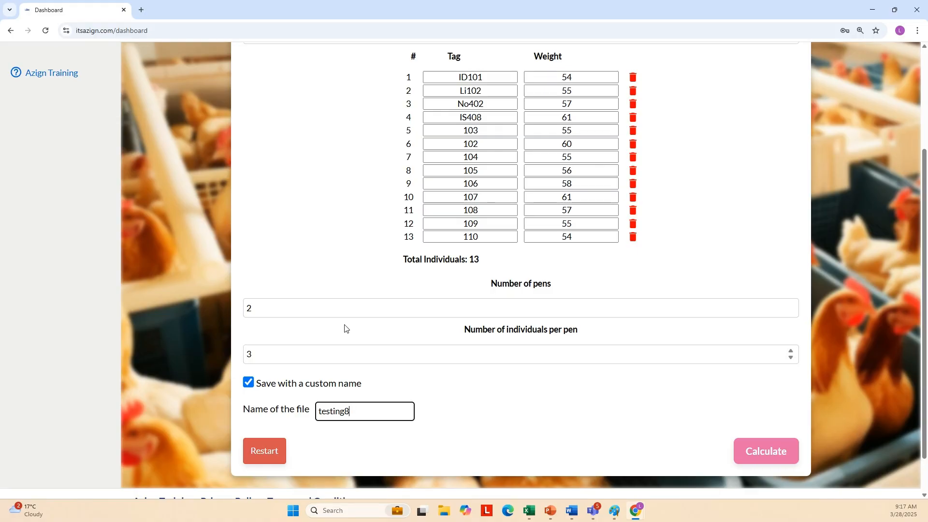
{"action": "scroll", "coordinate": [663, 418], "scroll_direction": "up", "scroll_amount": 1}
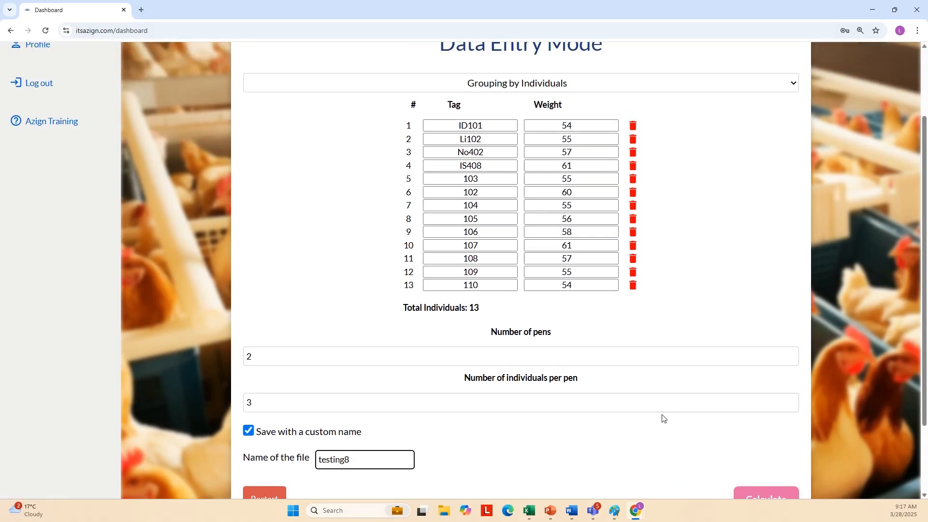
{"action": "scroll", "coordinate": [663, 418], "scroll_direction": "down", "scroll_amount": 1}
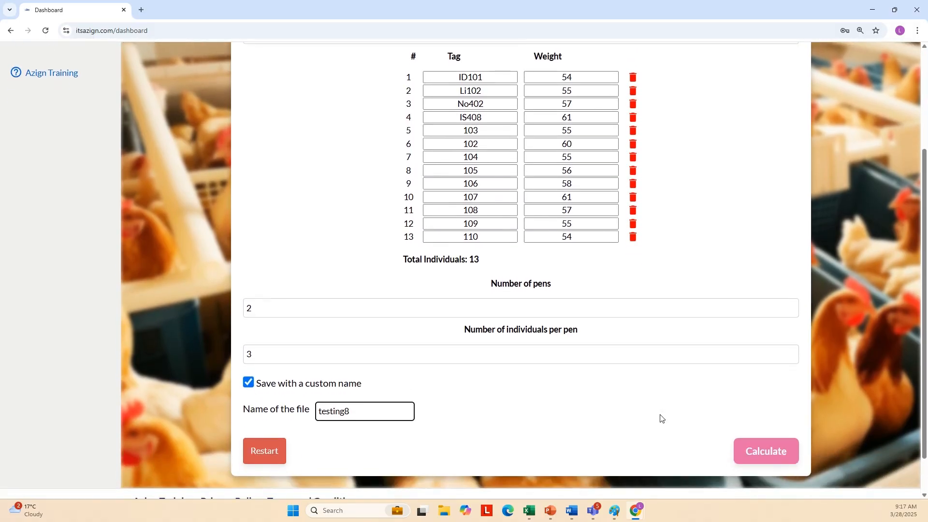
Calculate the allocation and view the birds assigned to PEN 1.
{"action": "left_click", "coordinate": [766, 451]}
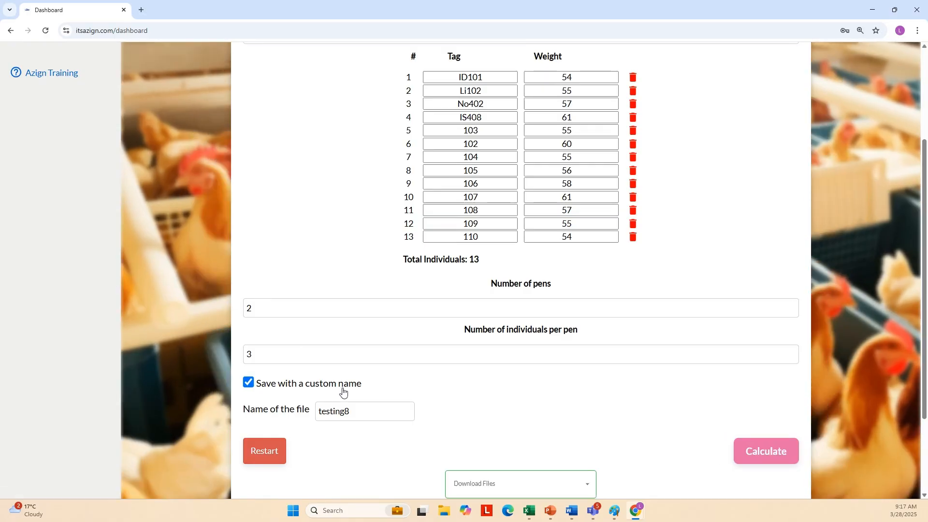
{"action": "scroll", "coordinate": [549, 389], "scroll_direction": "up", "scroll_amount": 1}
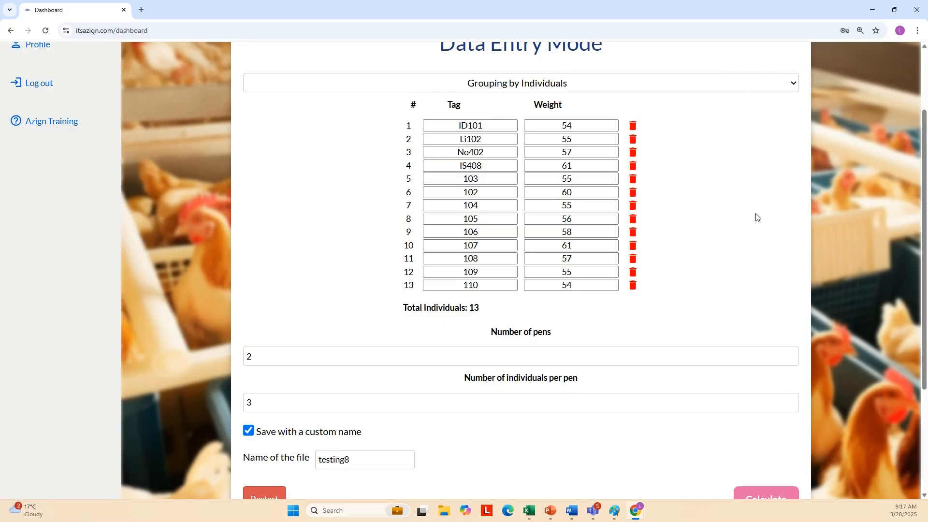
{"action": "scroll", "coordinate": [757, 217], "scroll_direction": "down", "scroll_amount": 3}
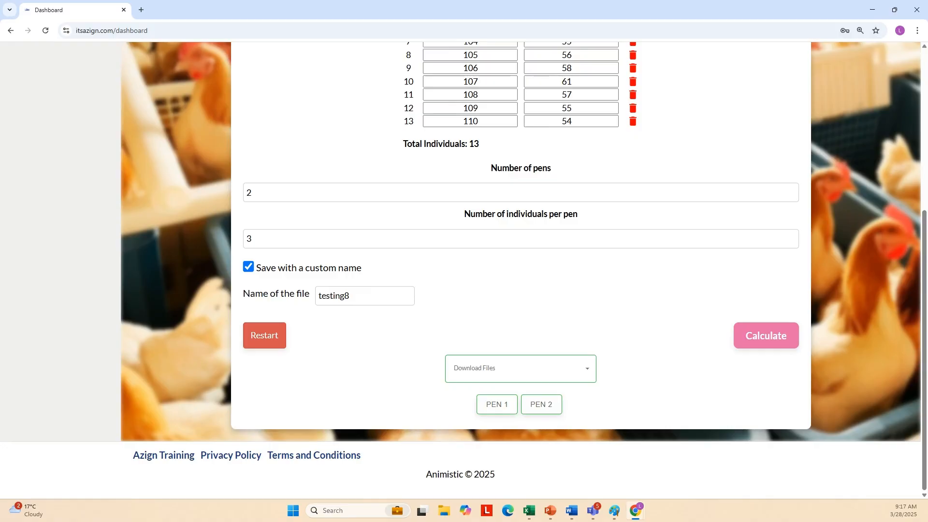
{"action": "left_click", "coordinate": [492, 408]}
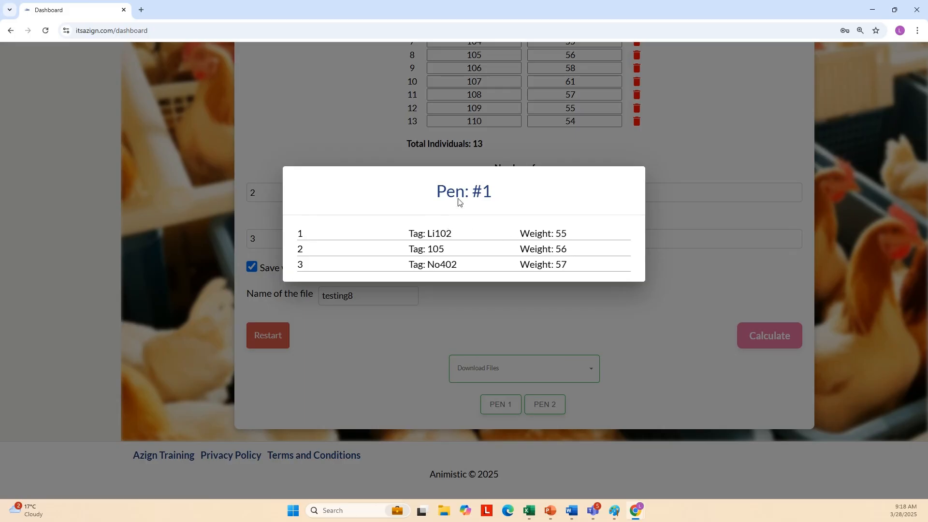
{"action": "left_click", "coordinate": [693, 330]}
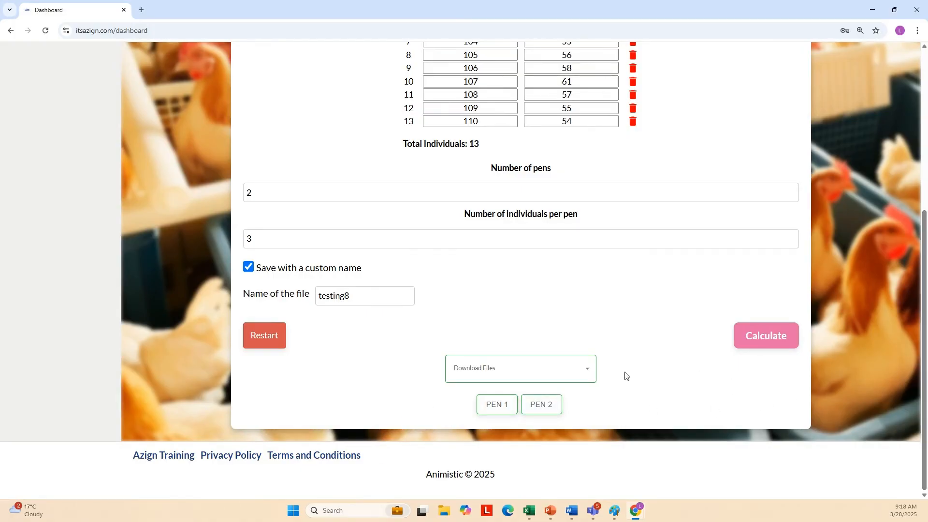
Download the Processed Excel from Download Files and open testing8.xlsx.
{"action": "left_click", "coordinate": [495, 407]}
{"action": "left_click", "coordinate": [584, 373]}
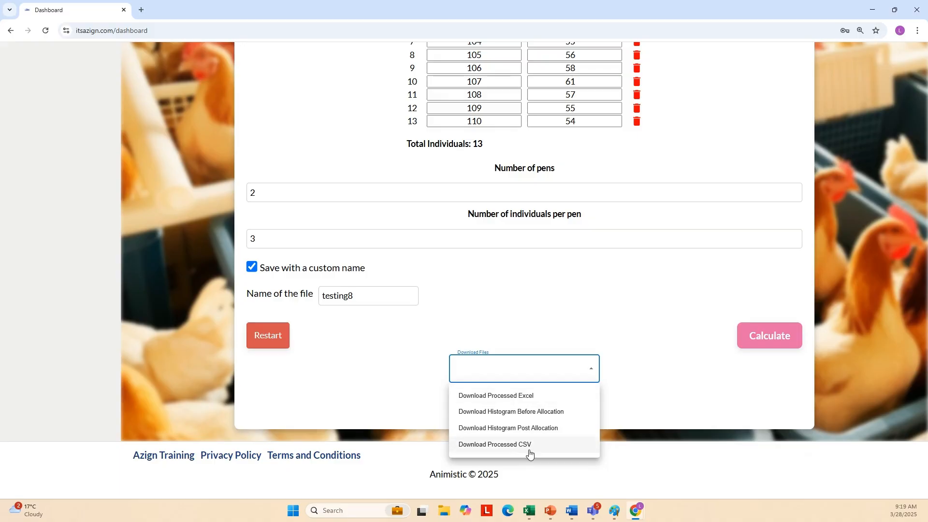
{"action": "left_click", "coordinate": [504, 398]}
{"action": "mouse_move", "coordinate": [776, 57]}
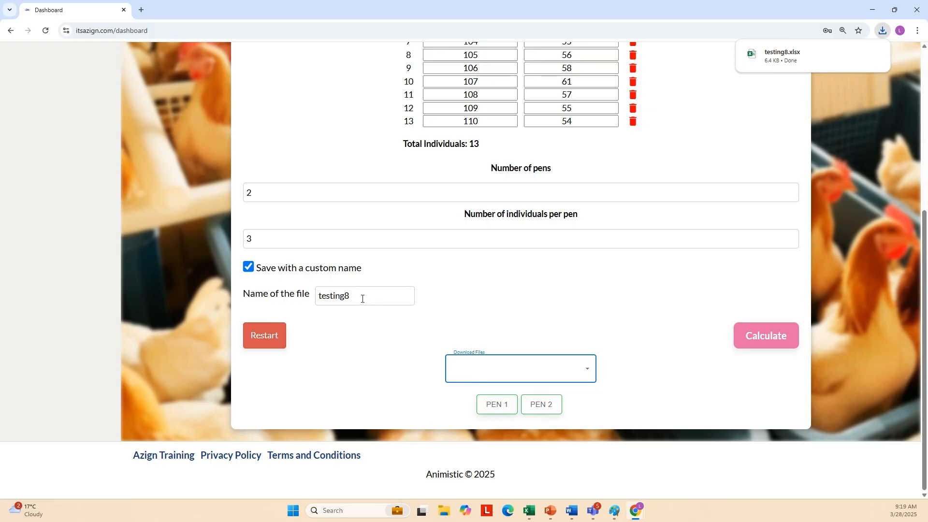
{"action": "left_click", "coordinate": [785, 58]}
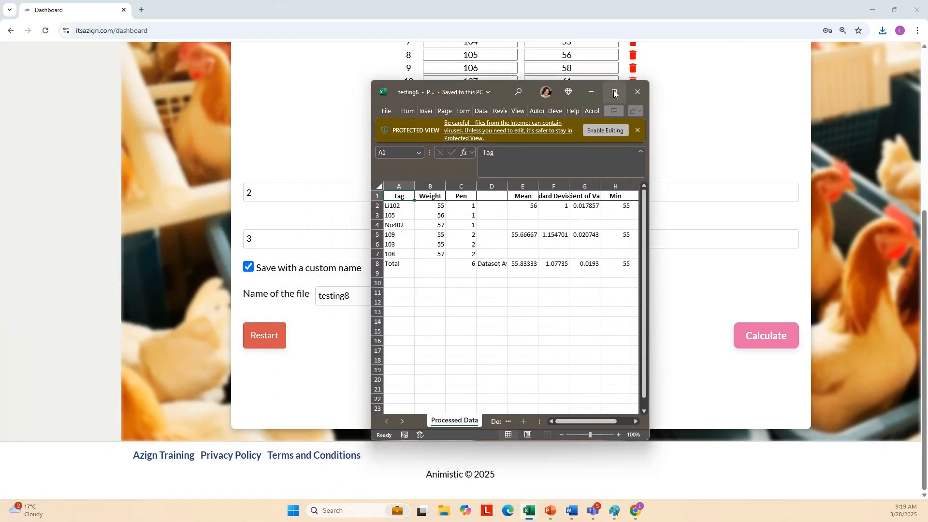
Maximize the testing8 workbook and review the Weight, Pen, Mean and Standard Deviation cells.
{"action": "left_click", "coordinate": [615, 92]}
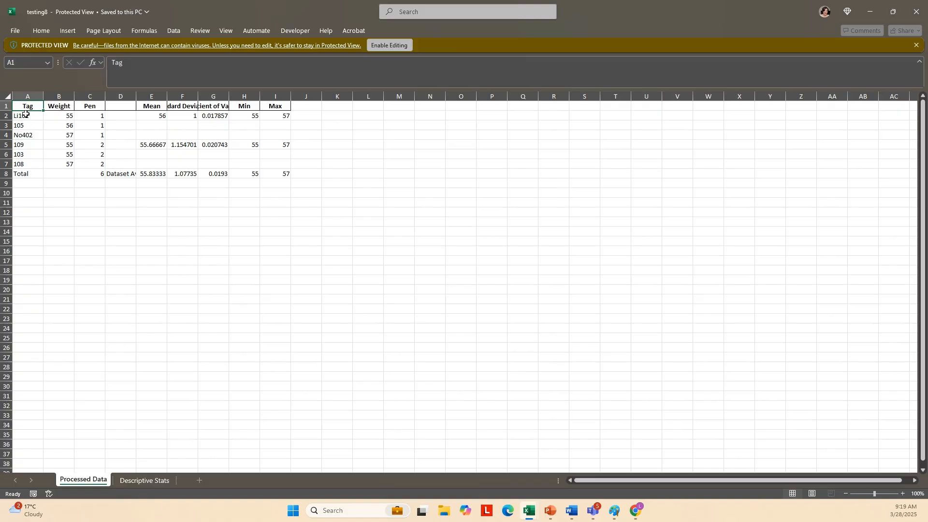
{"action": "left_click", "coordinate": [59, 106]}
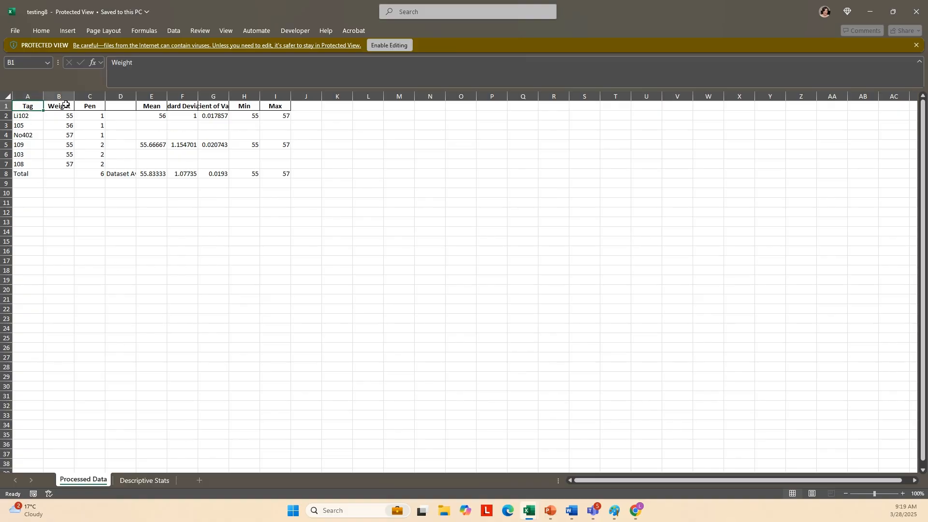
{"action": "left_click", "coordinate": [93, 106]}
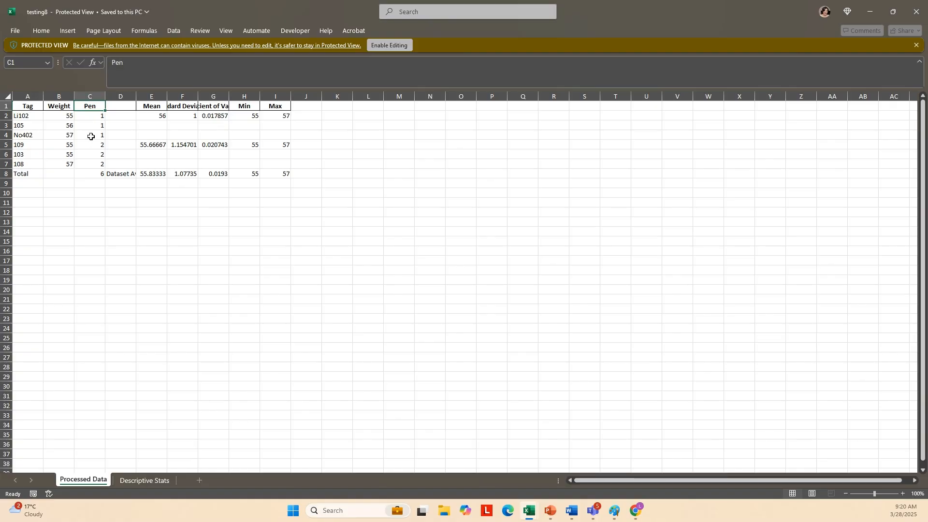
{"action": "left_click", "coordinate": [153, 118]}
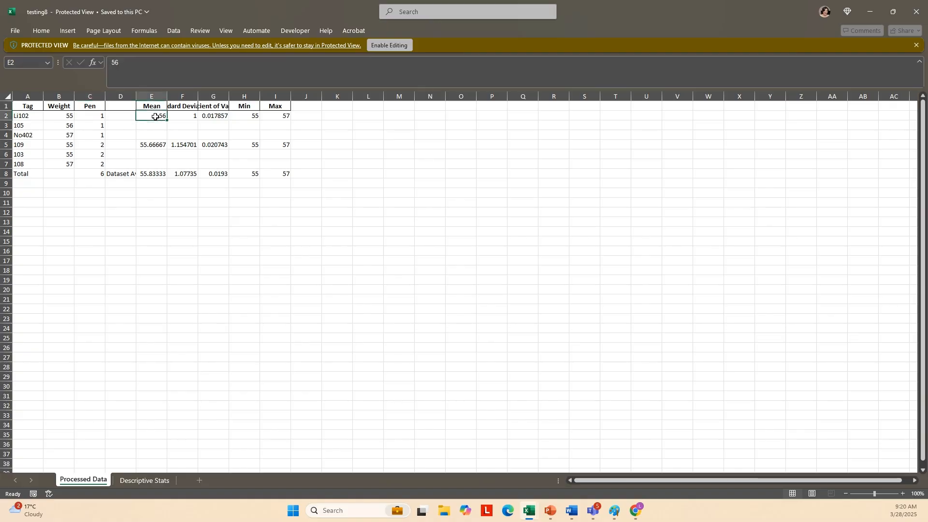
{"action": "left_click", "coordinate": [190, 104]}
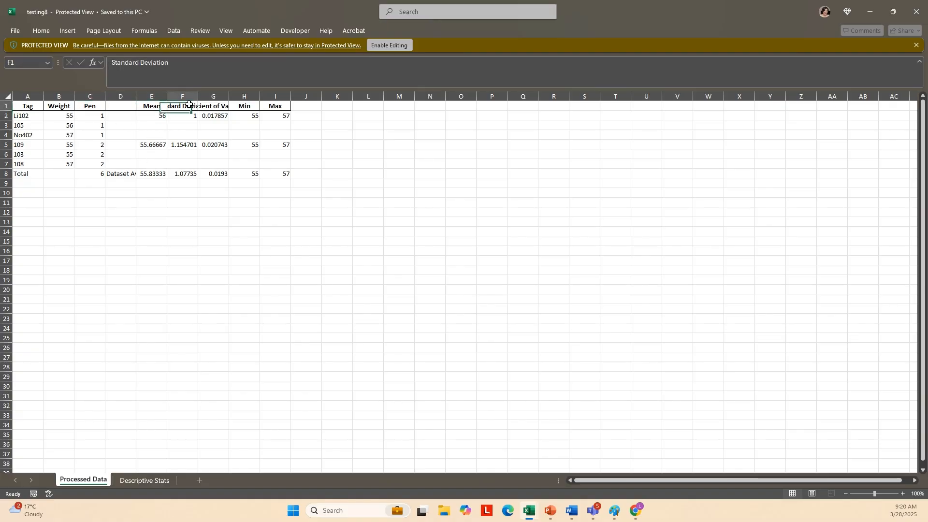
Autofit columns F and G, then go to the Descriptive Stats sheet.
{"action": "double_click", "coordinate": [198, 97]}
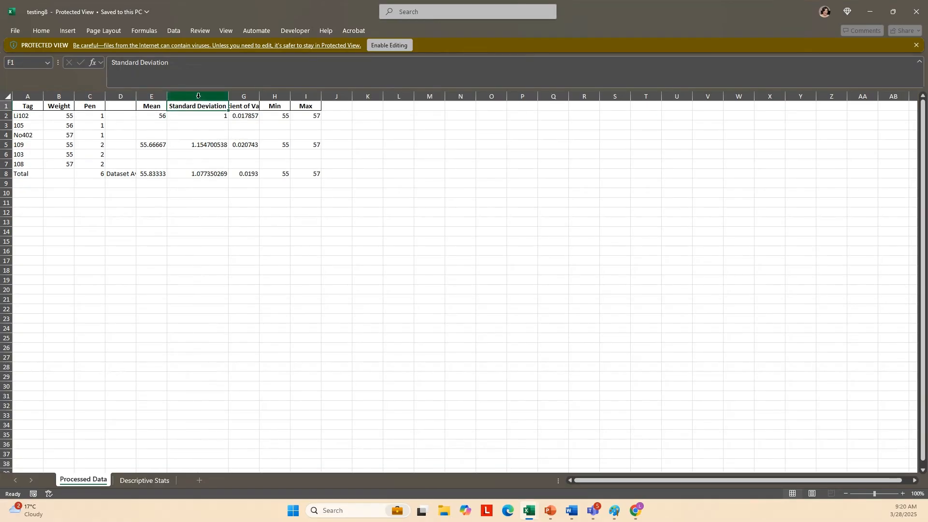
{"action": "double_click", "coordinate": [258, 96]}
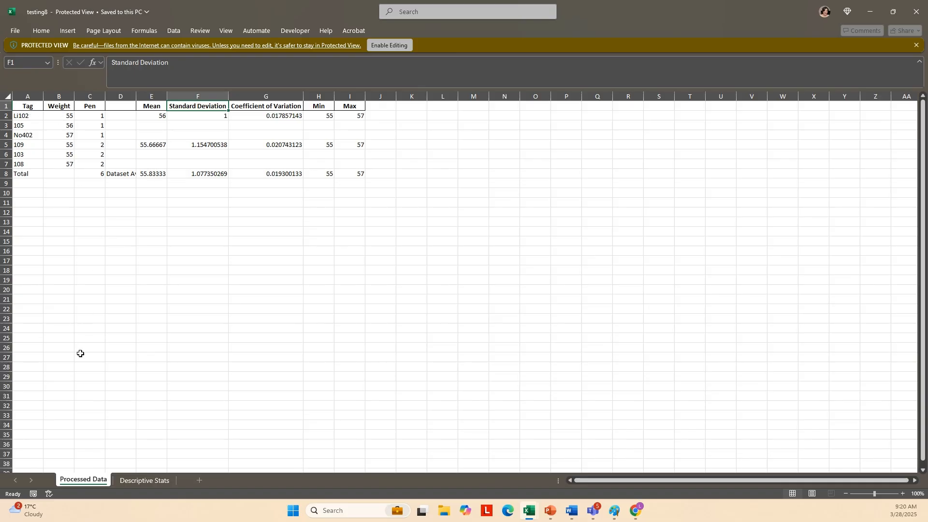
{"action": "left_click", "coordinate": [140, 481]}
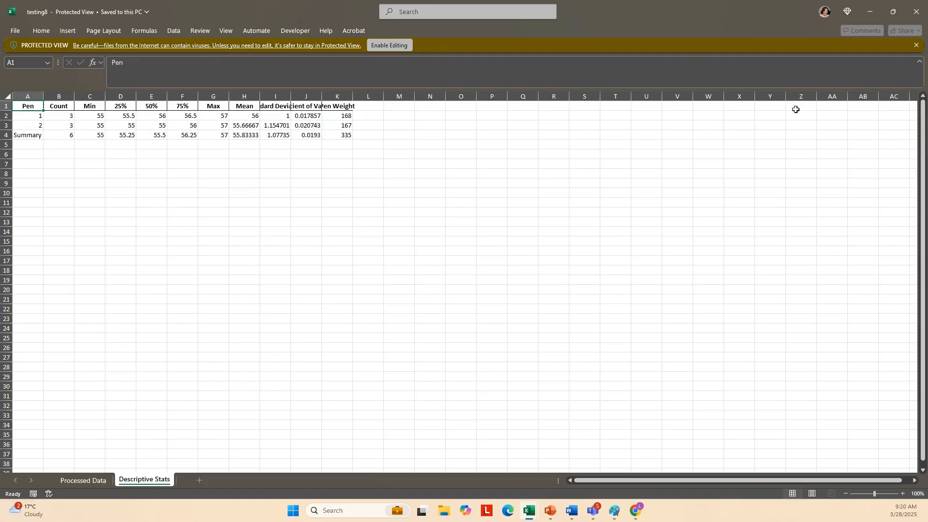
Minimize Excel to return to the aZign dashboard.
{"action": "left_click", "coordinate": [876, 11]}
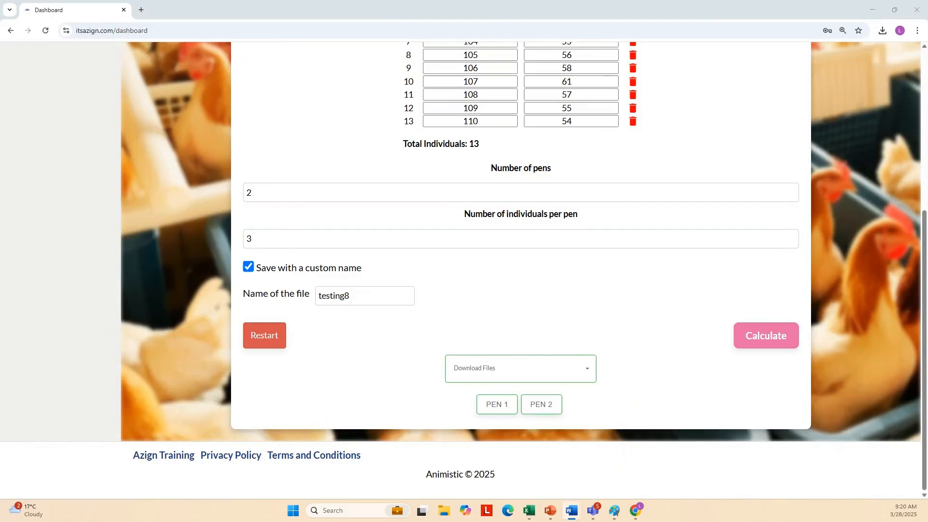